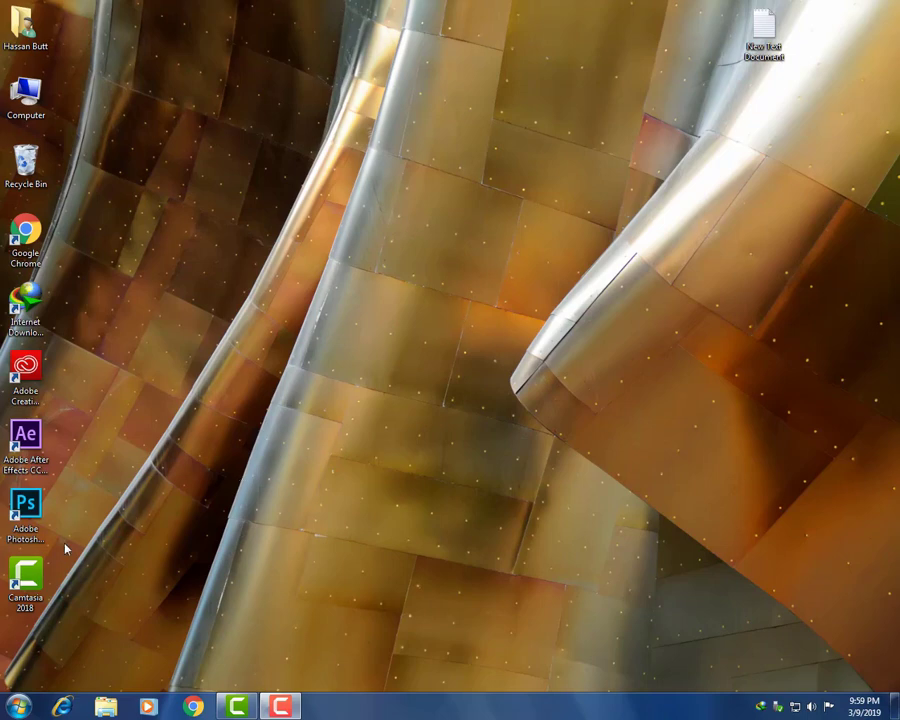
# Select the Adobe Photoshop CC 2018 shortcut on the Windows desktop
pyautogui.click(31, 518)
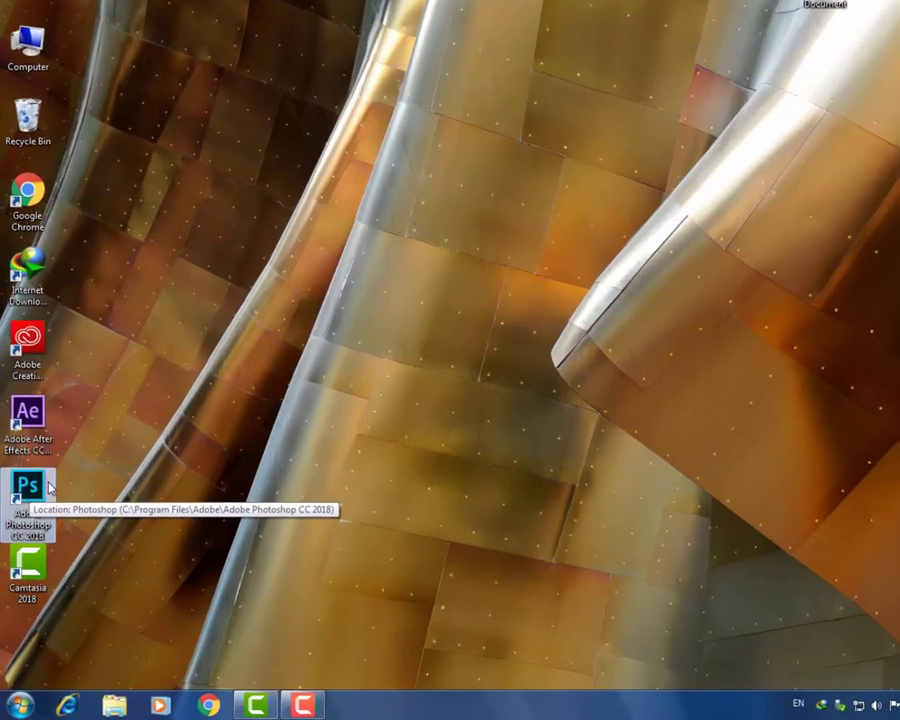
# Launch Adobe Photoshop CC 2018 and wait for its Get Started screen
pyautogui.doubleClick(45, 505)
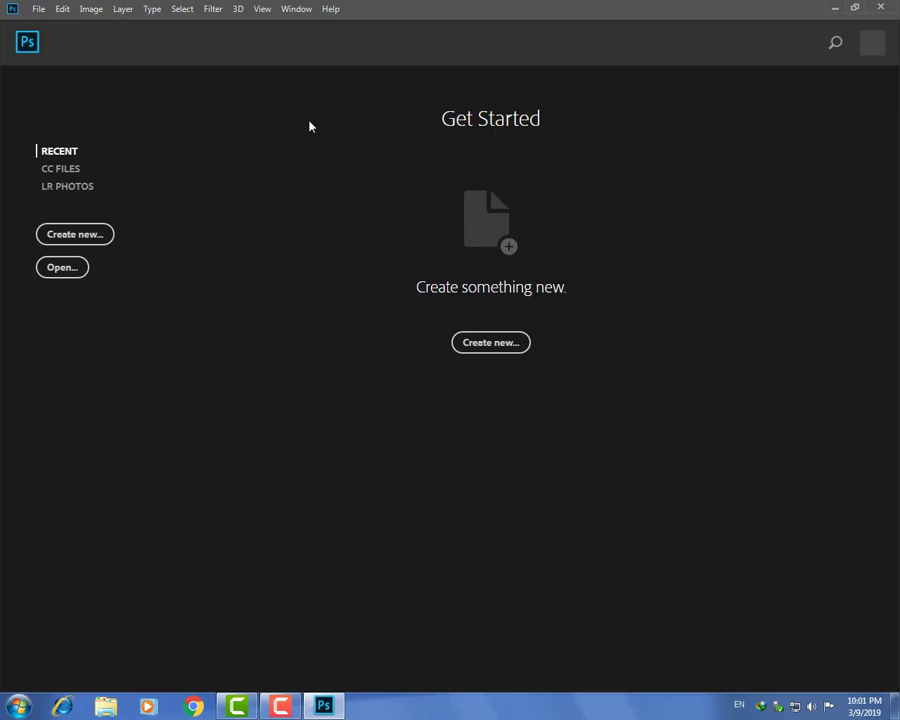
# Create a white 1200 × 800 px, 300 ppi document and fit it on screen
pyautogui.click(489, 343)
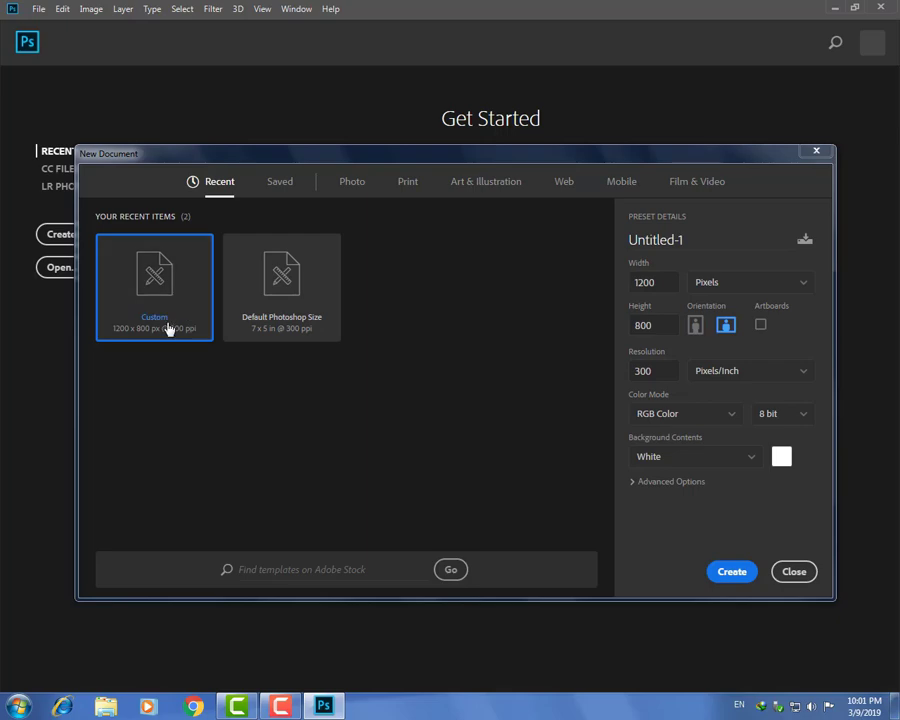
pyautogui.click(732, 574)
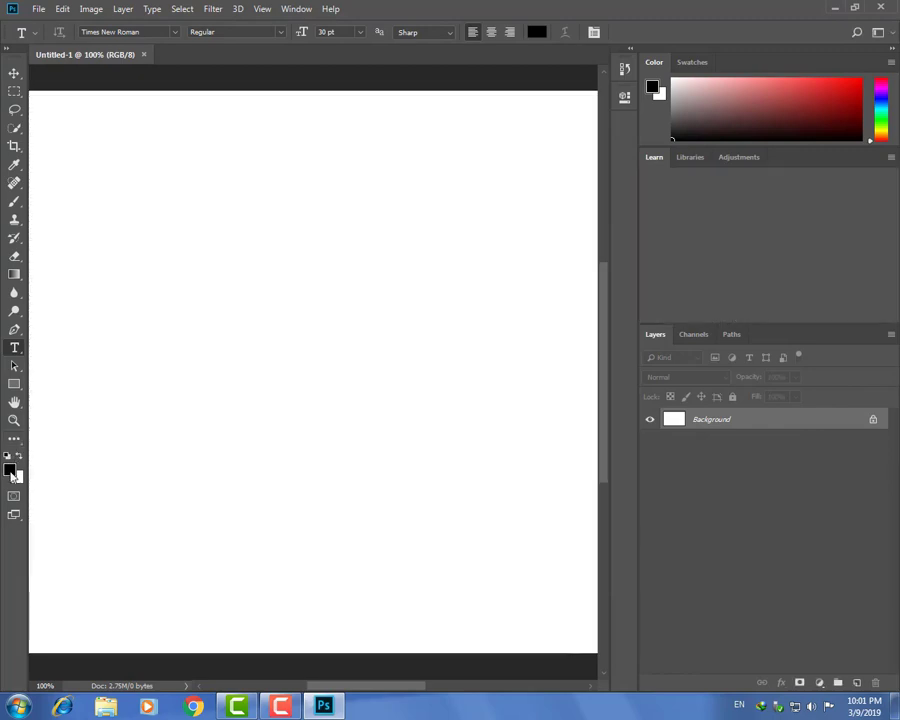
pyautogui.click(14, 420)
pyautogui.rightClick(166, 276)
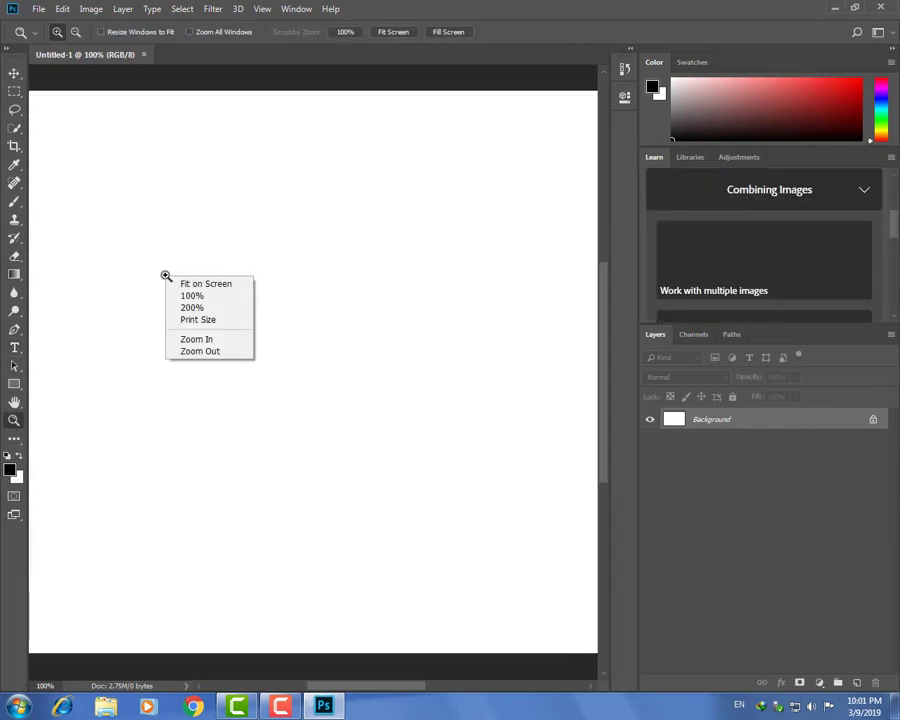
pyautogui.click(200, 284)
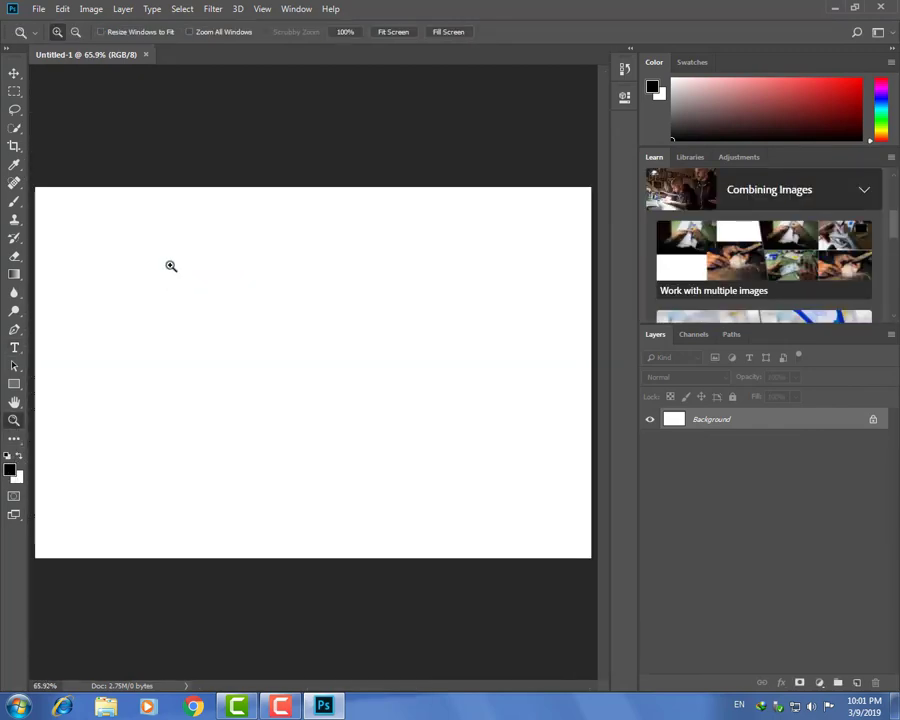
# In Preferences > Type, choose the Middle Eastern and South Asian text engine
pyautogui.click(41, 12)
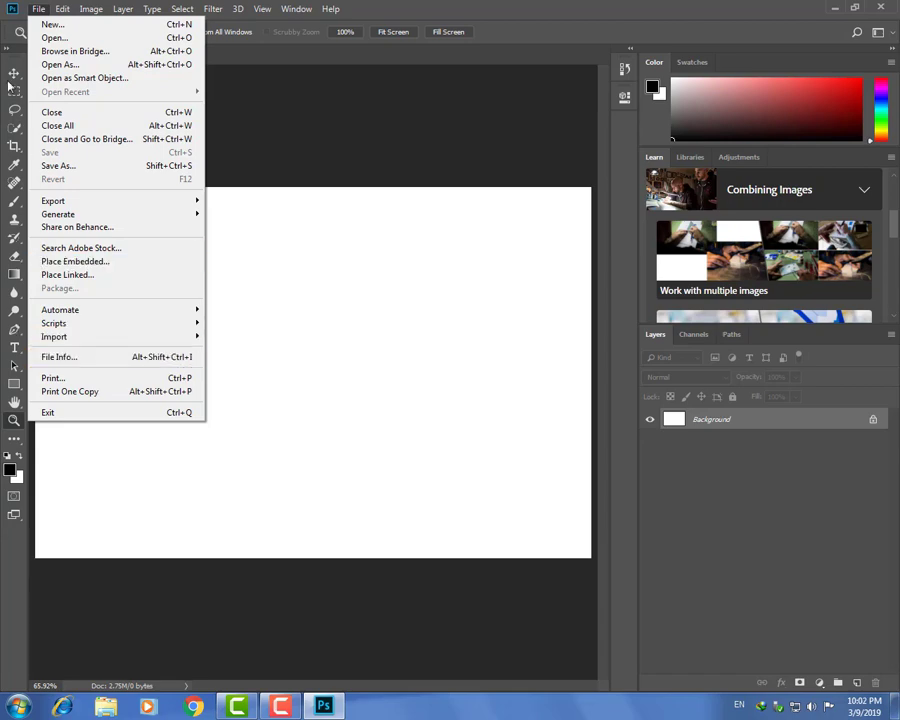
pyautogui.moveTo(62, 9)
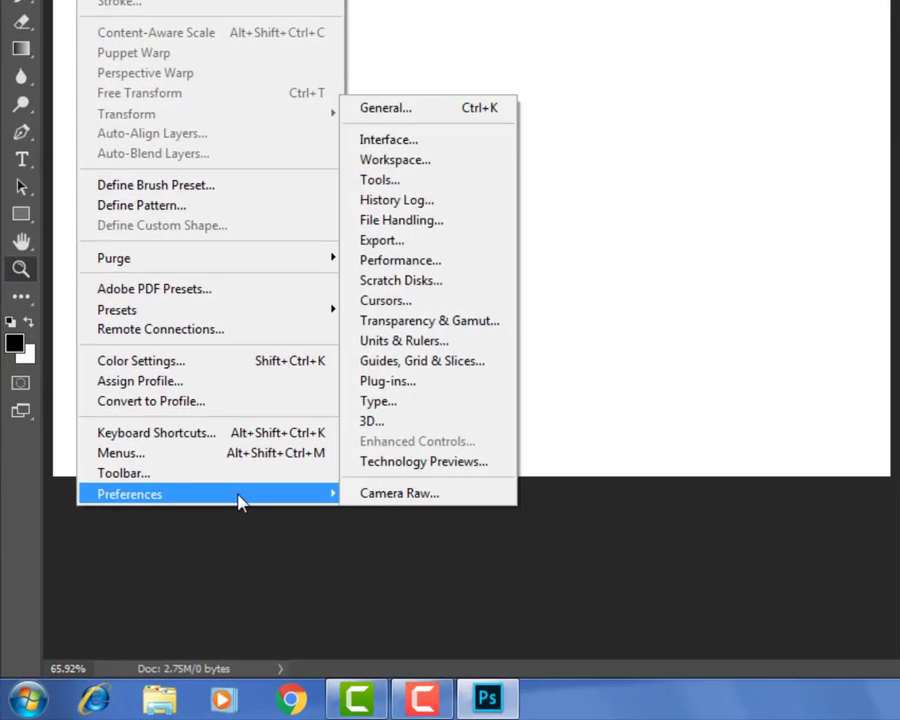
pyautogui.moveTo(250, 448)
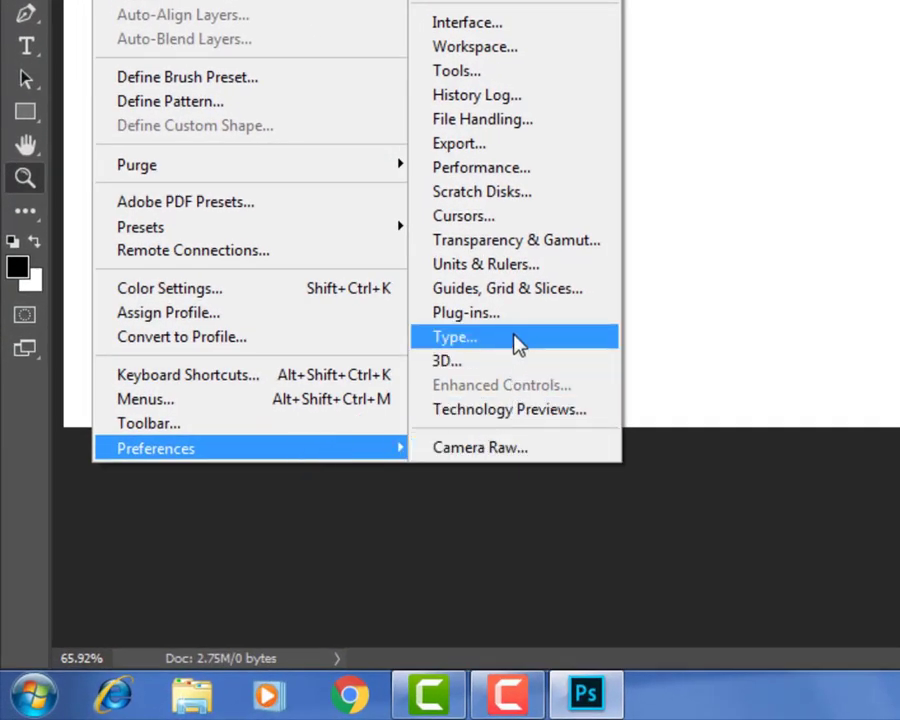
pyautogui.click(518, 343)
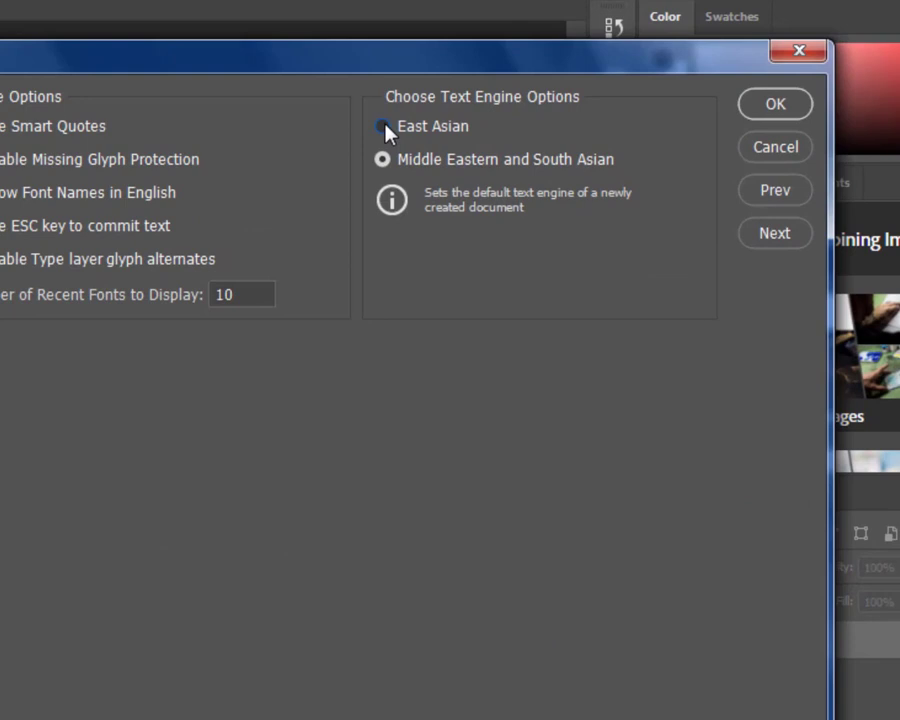
pyautogui.click(383, 127)
pyautogui.click(396, 162)
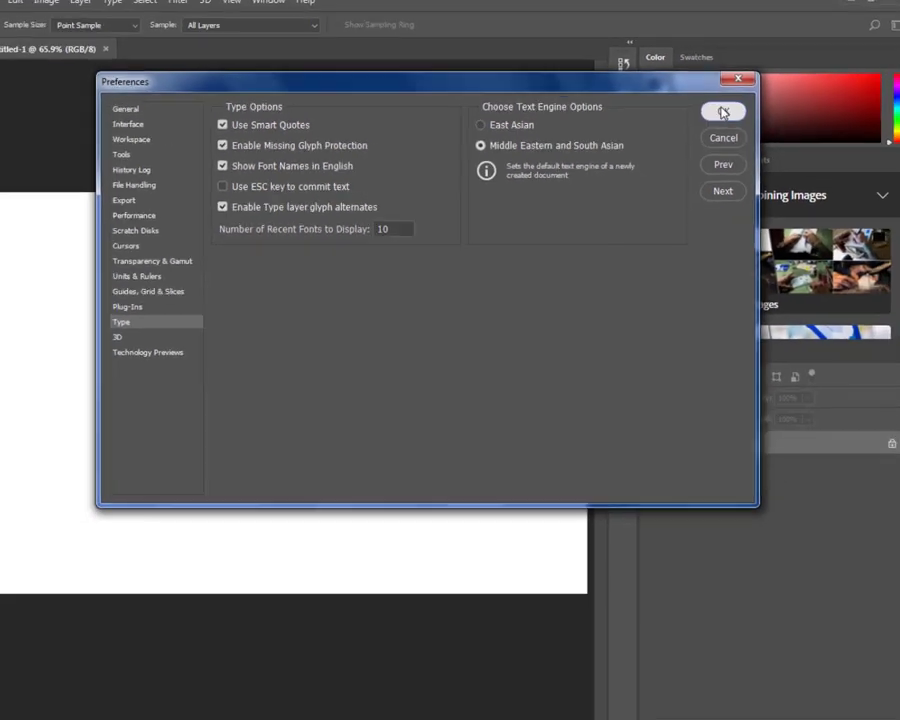
# Apply the preferences, switch keyboard input to Urdu, and draw a text box on the canvas
pyautogui.click(775, 104)
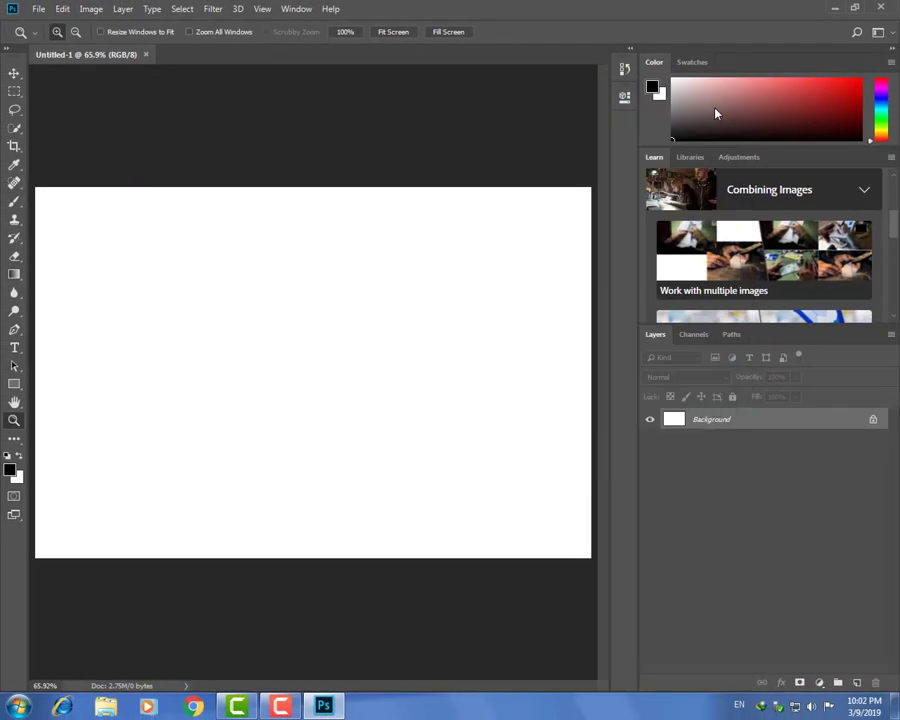
pyautogui.click(739, 705)
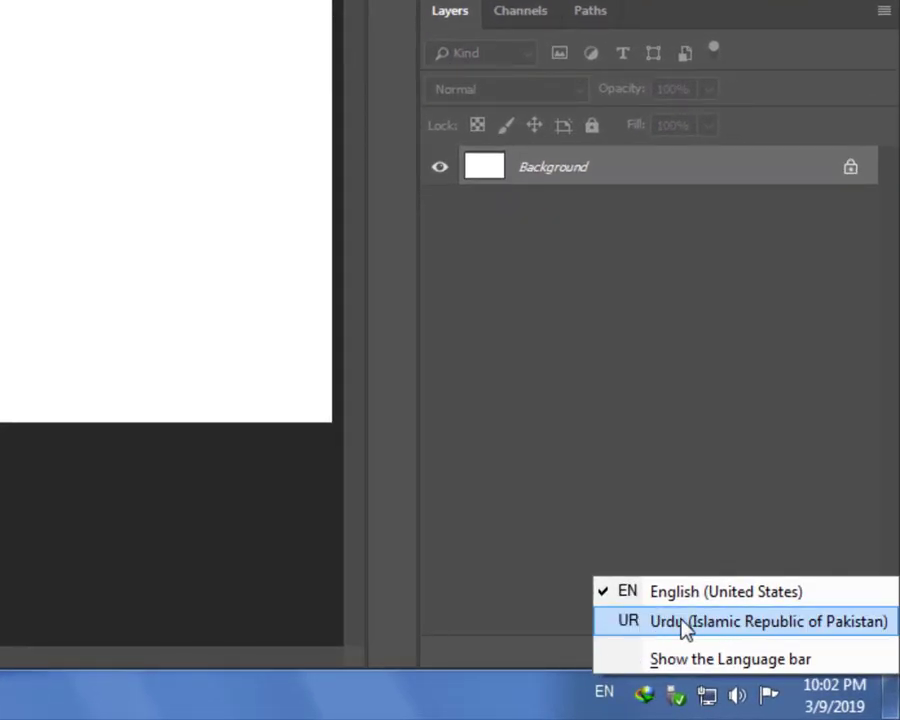
pyautogui.click(683, 625)
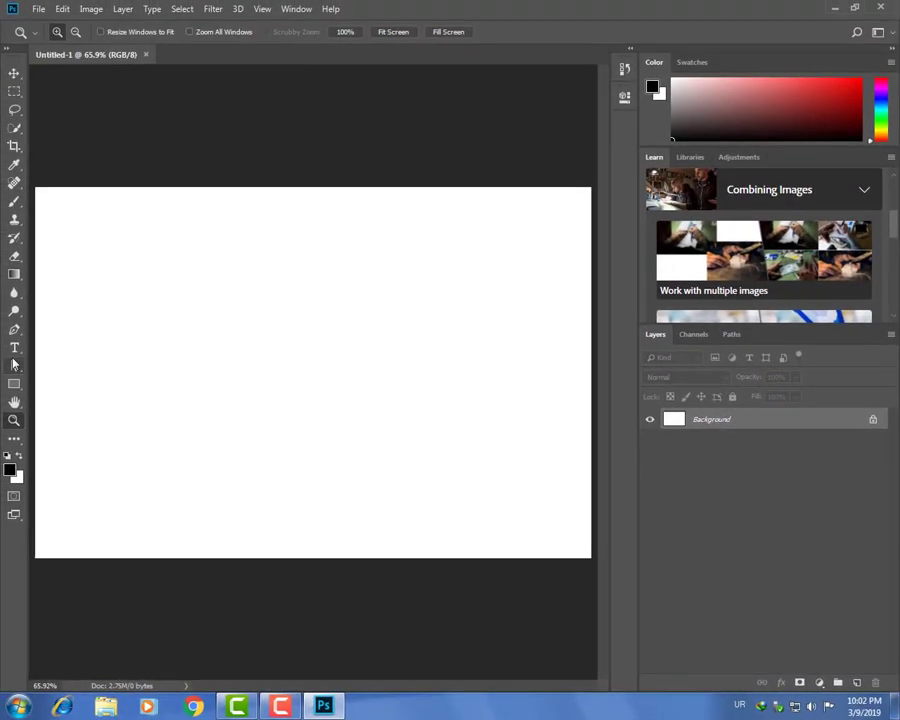
pyautogui.click(16, 348)
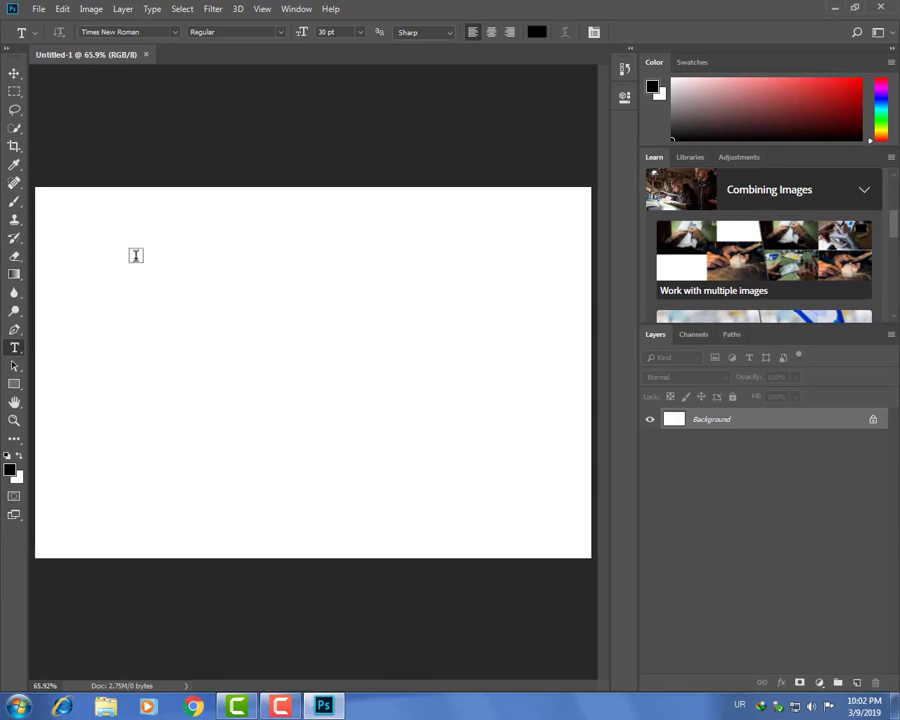
pyautogui.moveTo(128, 258)
pyautogui.mouseDown()
pyautogui.moveTo(226, 307)
pyautogui.moveTo(518, 372)
pyautogui.mouseUp()
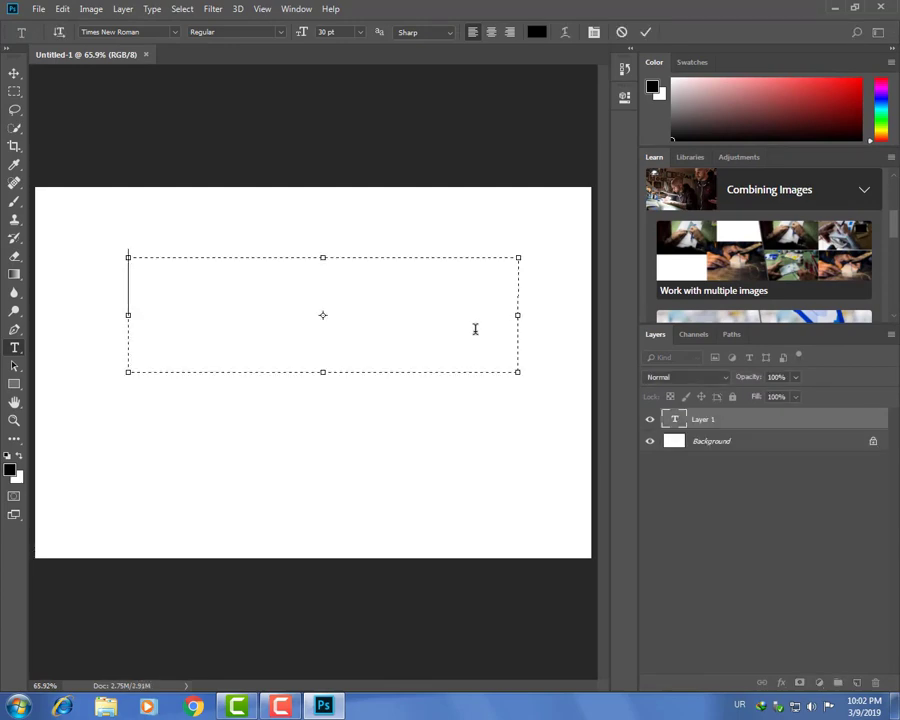
# Try out Urdu keys in the text box, deleting each wrong character
pyautogui.write('و')
pyautogui.press('BackSpace')
pyautogui.write('ئی')
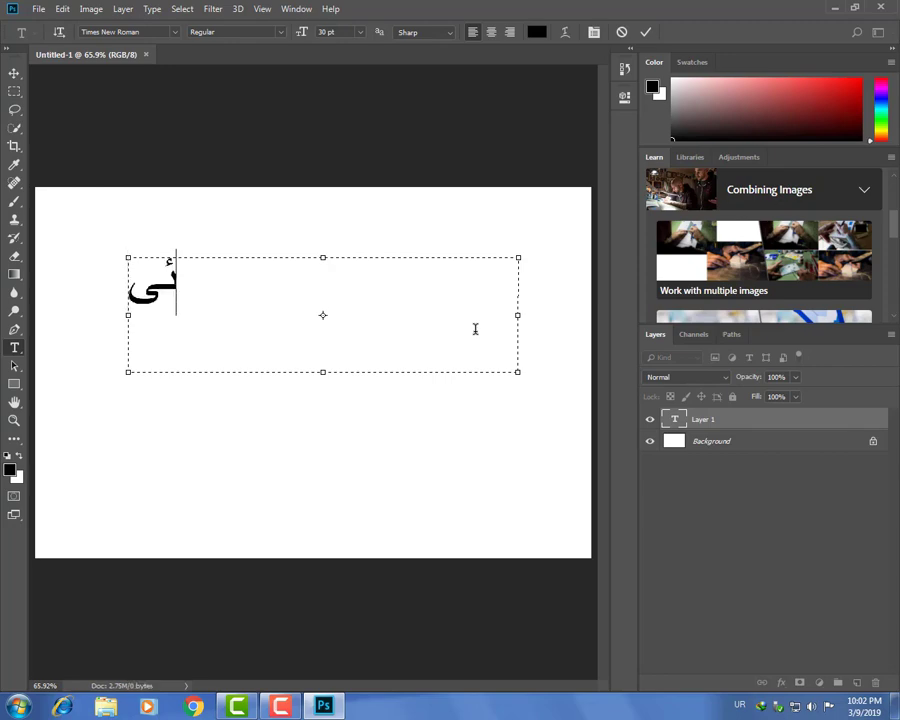
pyautogui.press('BackSpace')
pyautogui.press('BackSpace')
pyautogui.write('ہی')
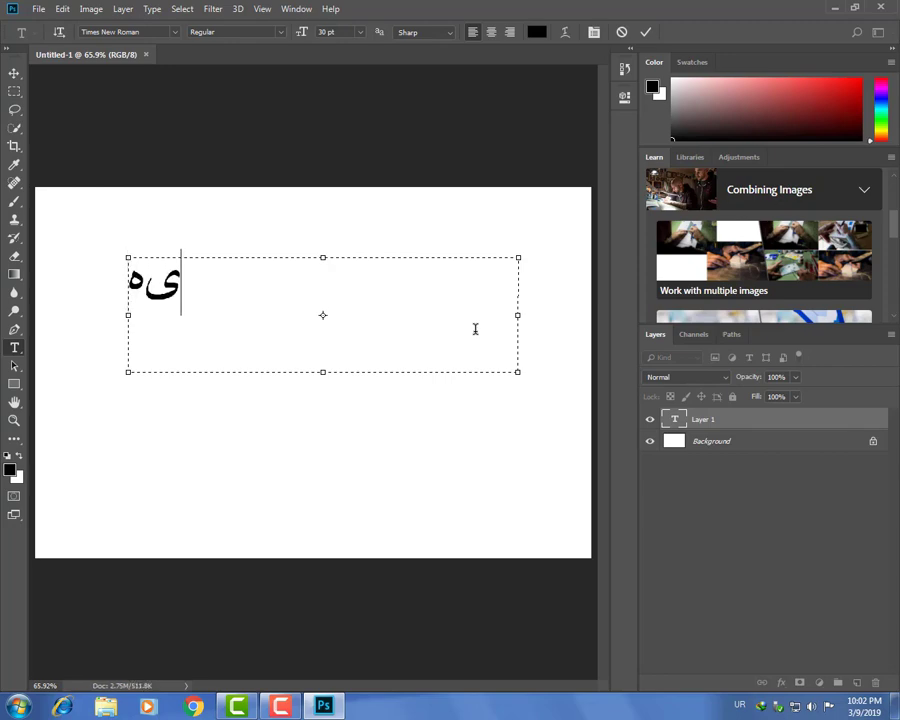
pyautogui.press('BackSpace')
pyautogui.press('BackSpace')
pyautogui.write('ہی')
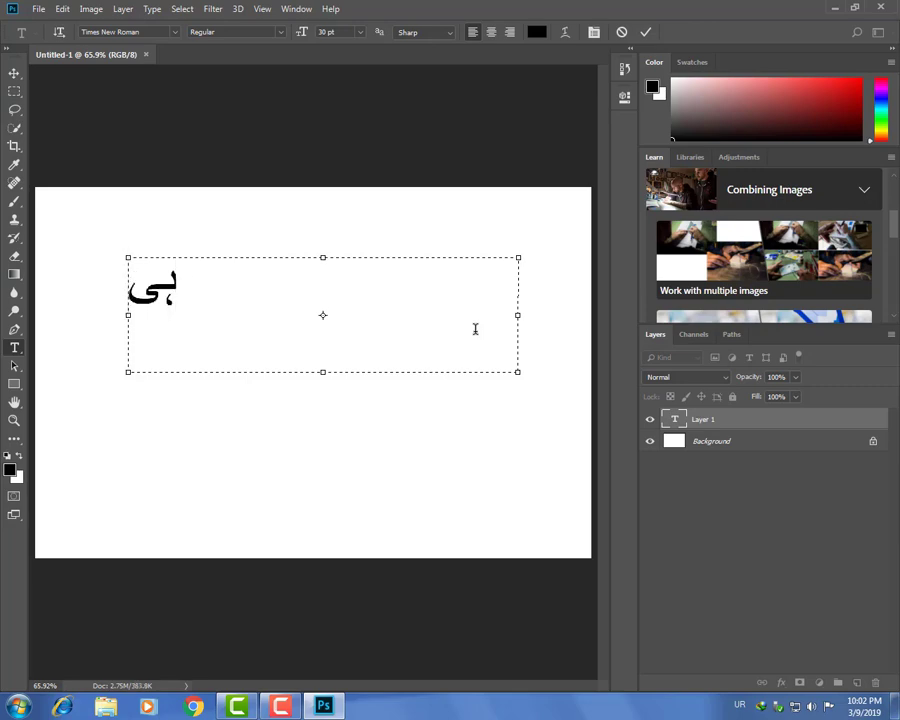
pyautogui.press('BackSpace')
pyautogui.press('BackSpace')
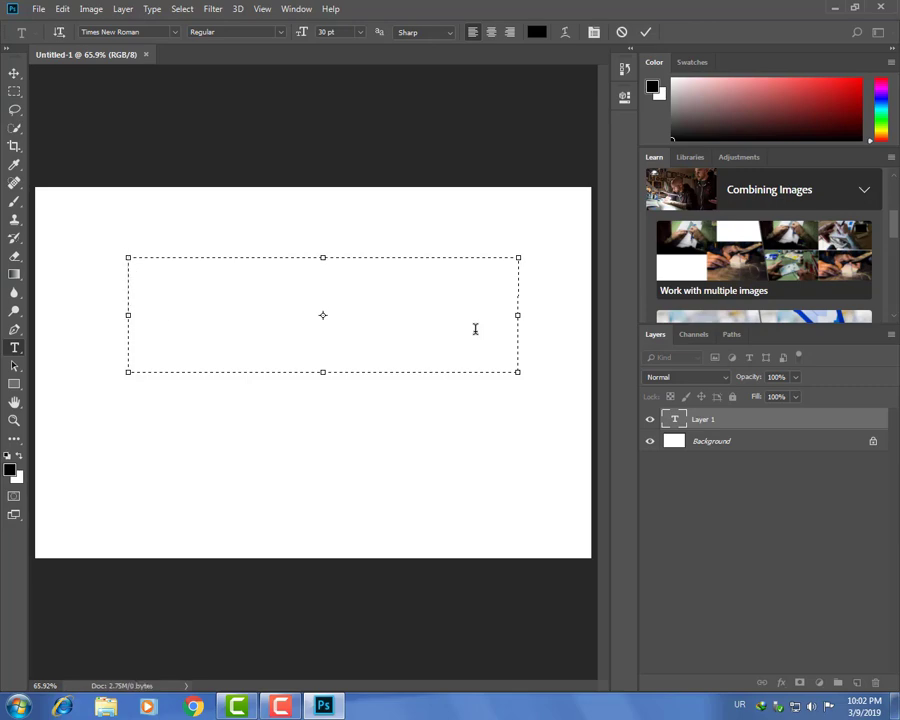
pyautogui.write('یل')
pyautogui.press('BackSpace')
pyautogui.press('BackSpace')
pyautogui.write('اللی')
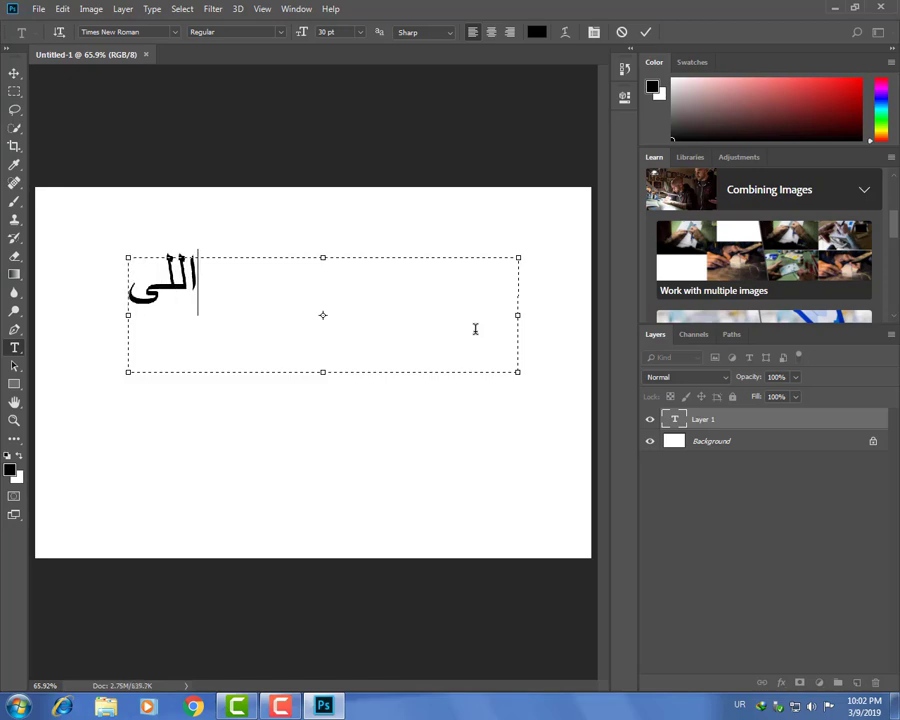
pyautogui.press('BackSpace')
pyautogui.write('ه')
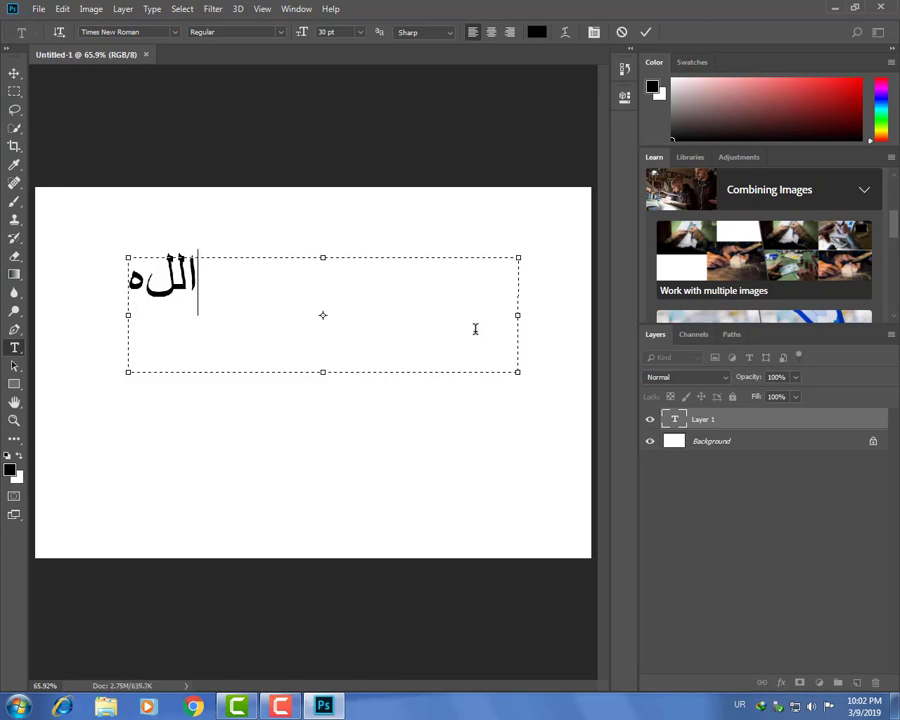
pyautogui.press('BackSpace')
# Type 'اردو لکھین' and replace its final letter with ں
pyautogui.press('BackSpace')
pyautogui.press('BackSpace')
pyautogui.press('BackSpace')
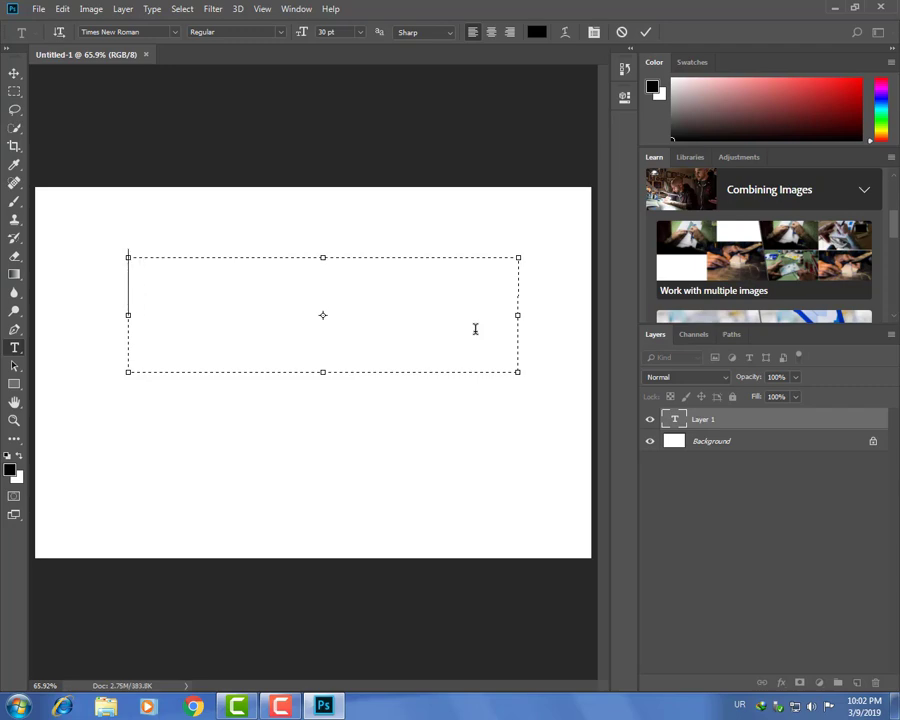
pyautogui.write('ار')
pyautogui.write('ع')
pyautogui.press('BackSpace')
pyautogui.write('د')
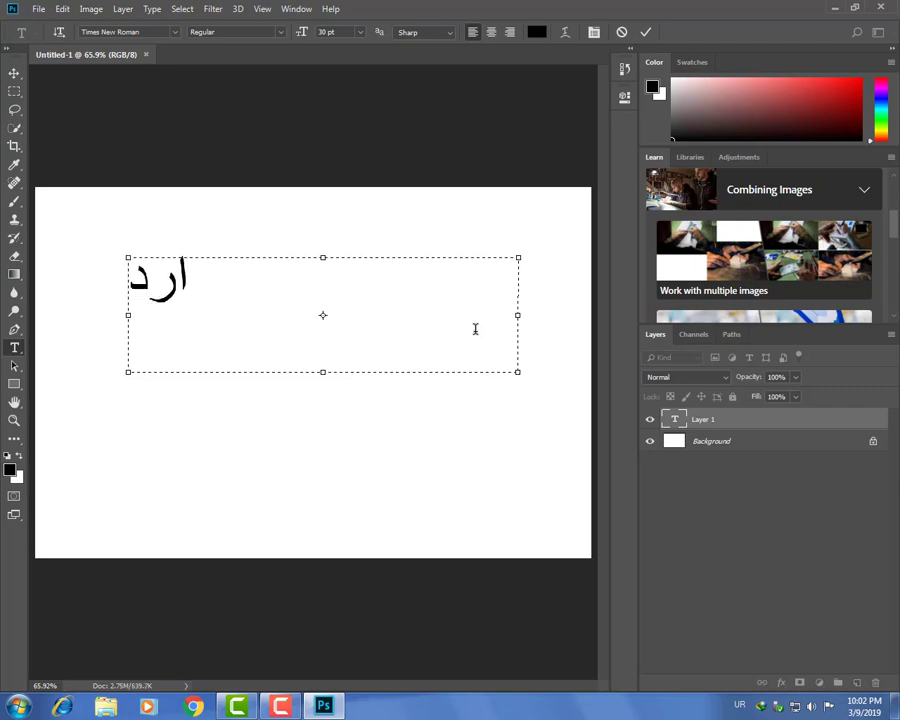
pyautogui.write('و')
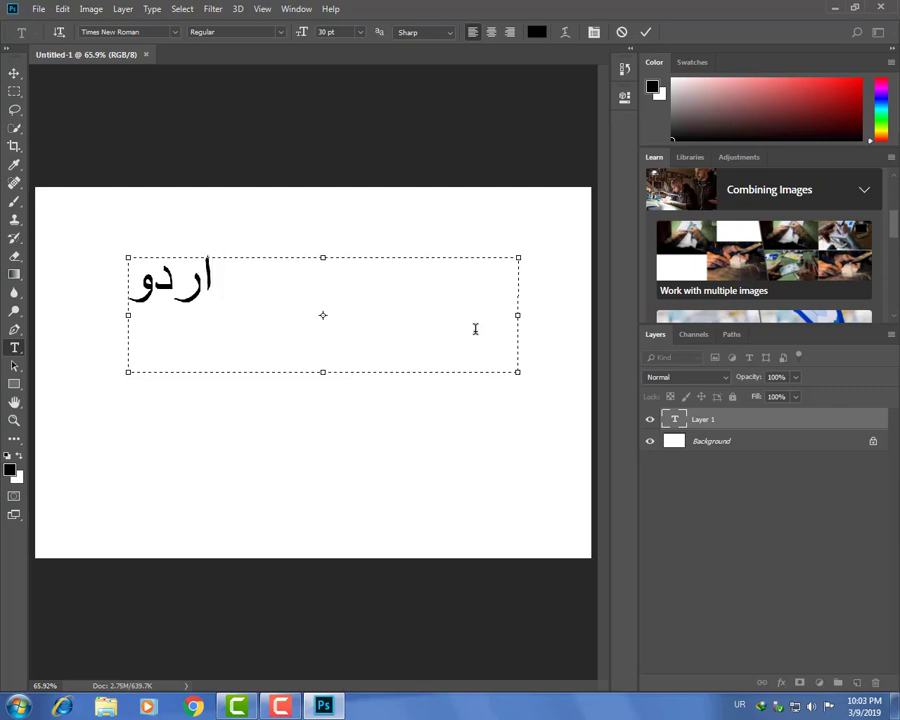
pyautogui.write(' ل')
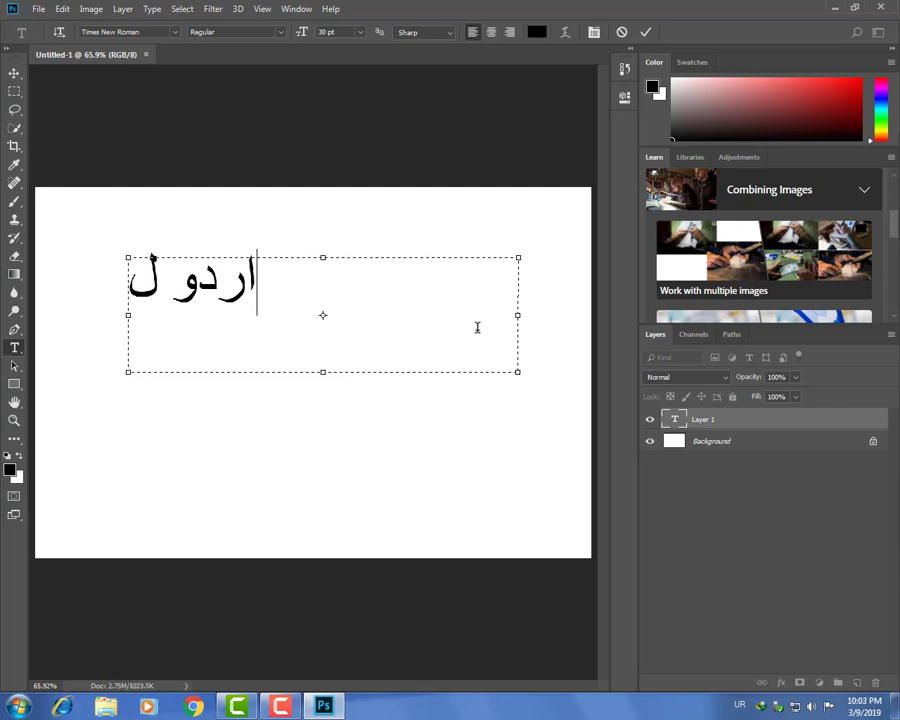
pyautogui.write('ک')
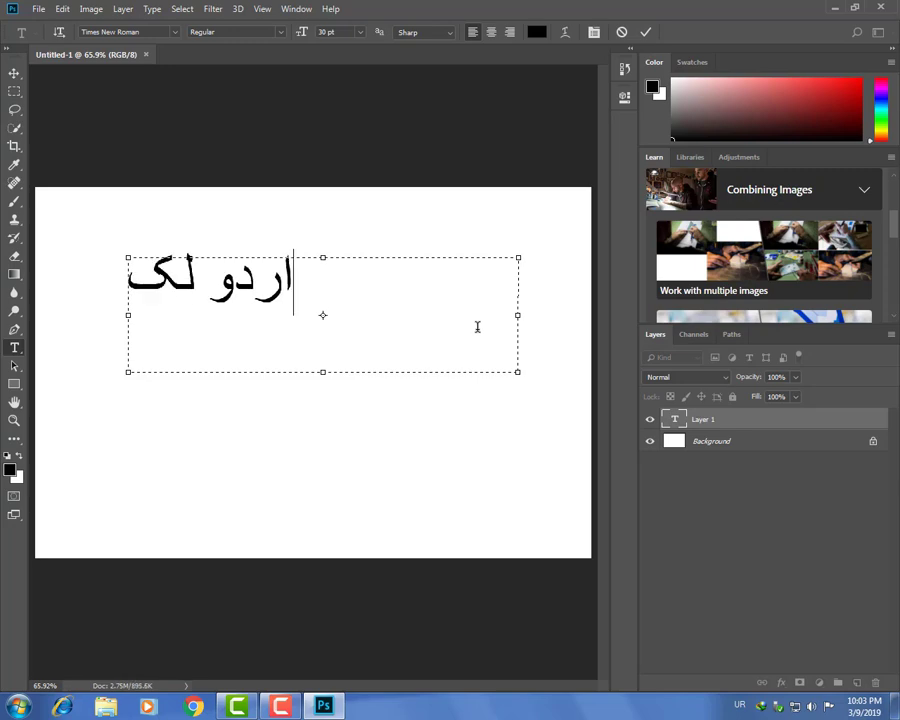
pyautogui.write('ھی')
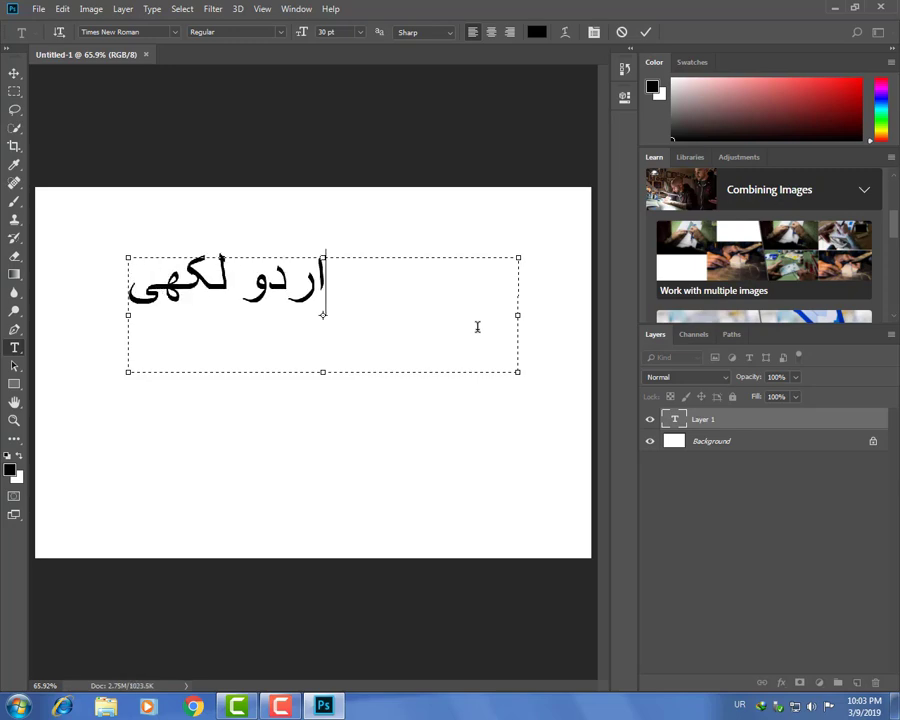
pyautogui.write('ن')
pyautogui.press('BackSpace')
pyautogui.write('ں')
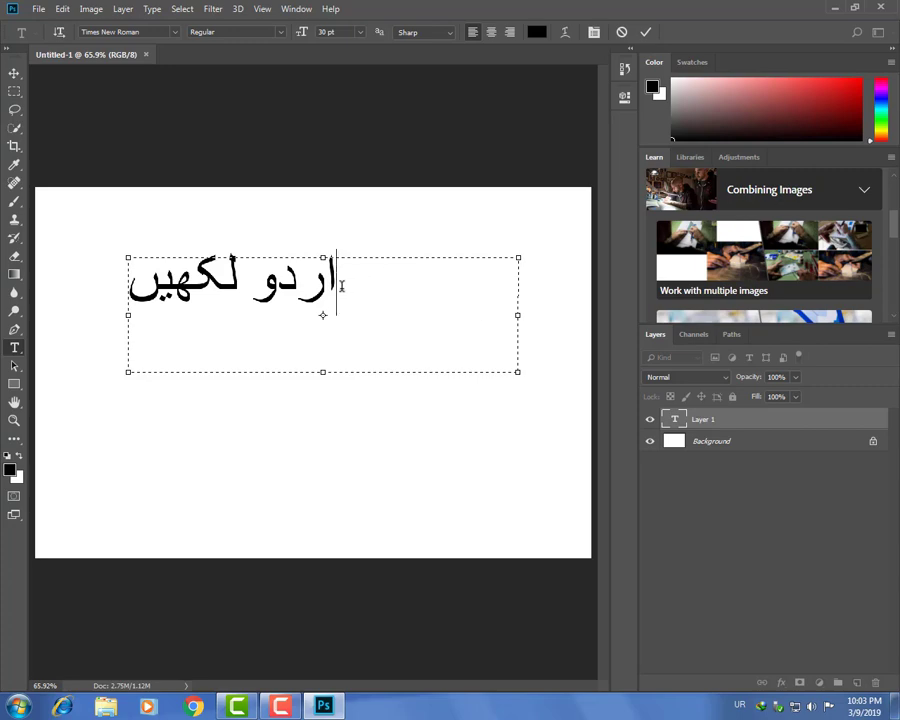
# Select all the Urdu text, set it to 36 pt and colour it red
pyautogui.moveTo(130, 282); pyautogui.dragTo(328, 287)
pyautogui.click(330, 287)
pyautogui.moveTo(130, 285); pyautogui.dragTo(323, 296)
pyautogui.click(323, 294)
pyautogui.hotkey('ctrl', 'a')
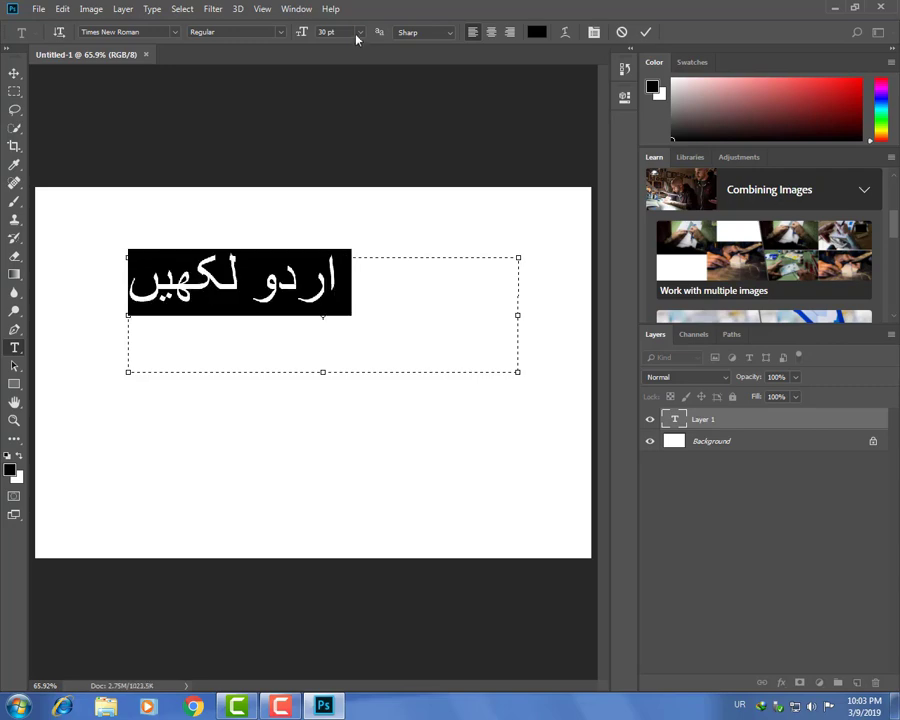
pyautogui.click(360, 33)
pyautogui.click(343, 178)
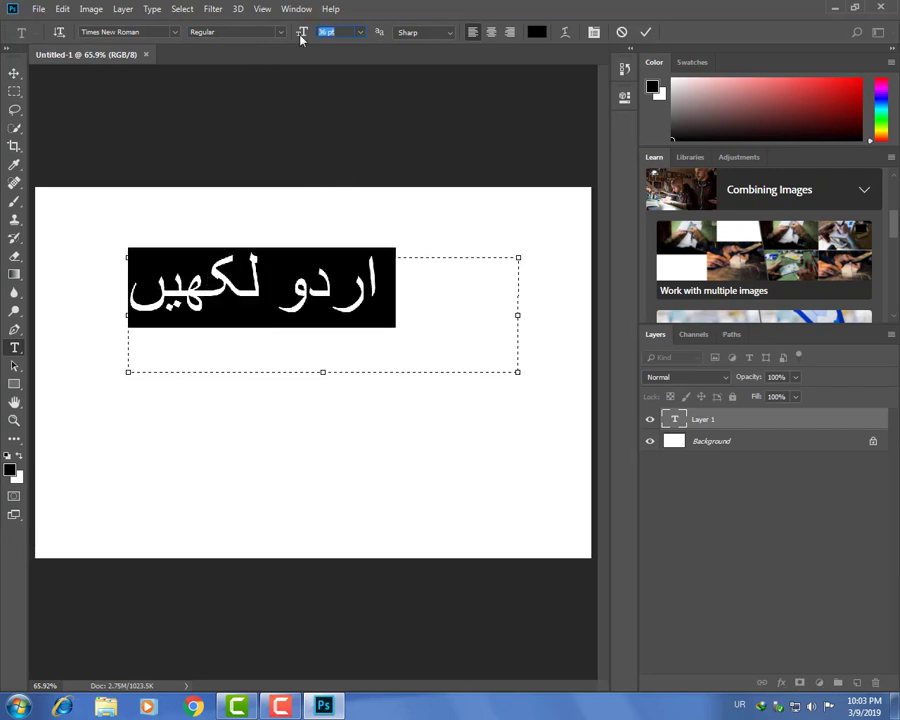
pyautogui.click(537, 32)
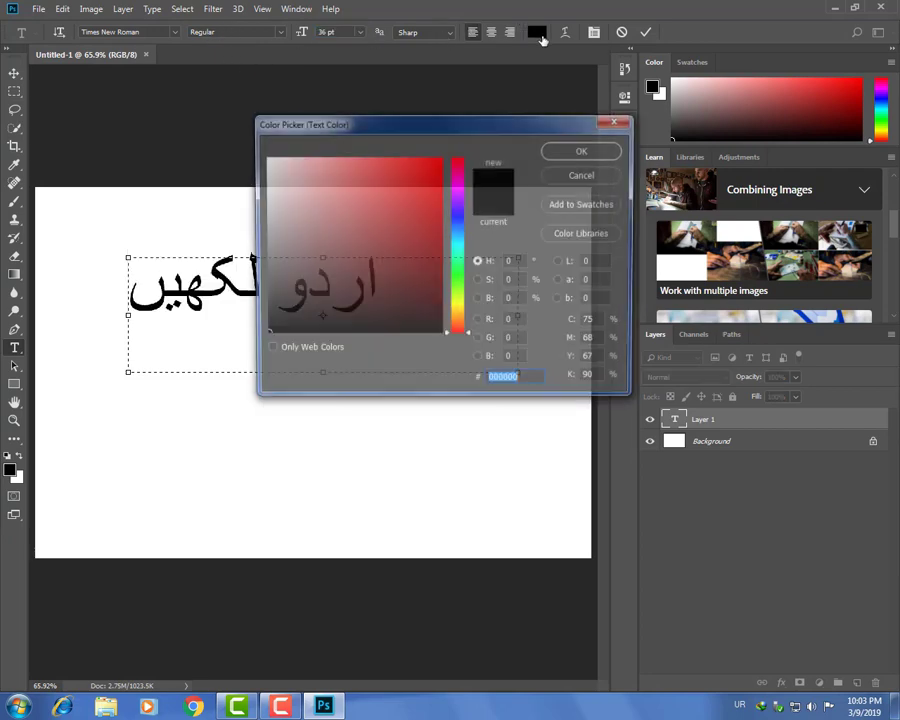
pyautogui.click(424, 175)
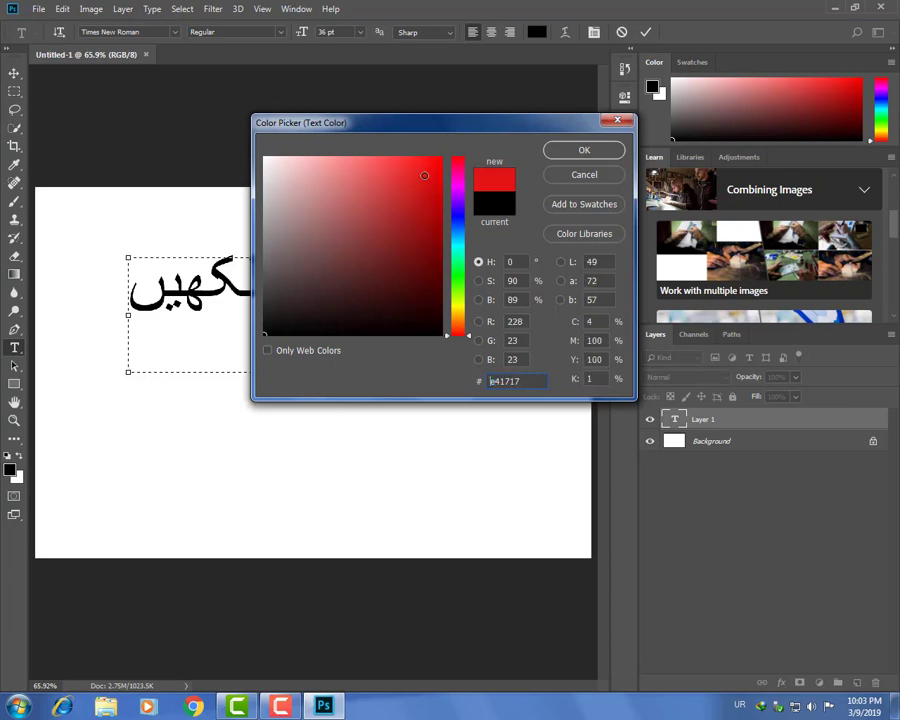
pyautogui.click(557, 149)
# Cycle through the font list and set the Urdu text to Sakkal Majalla
pyautogui.click(146, 33)
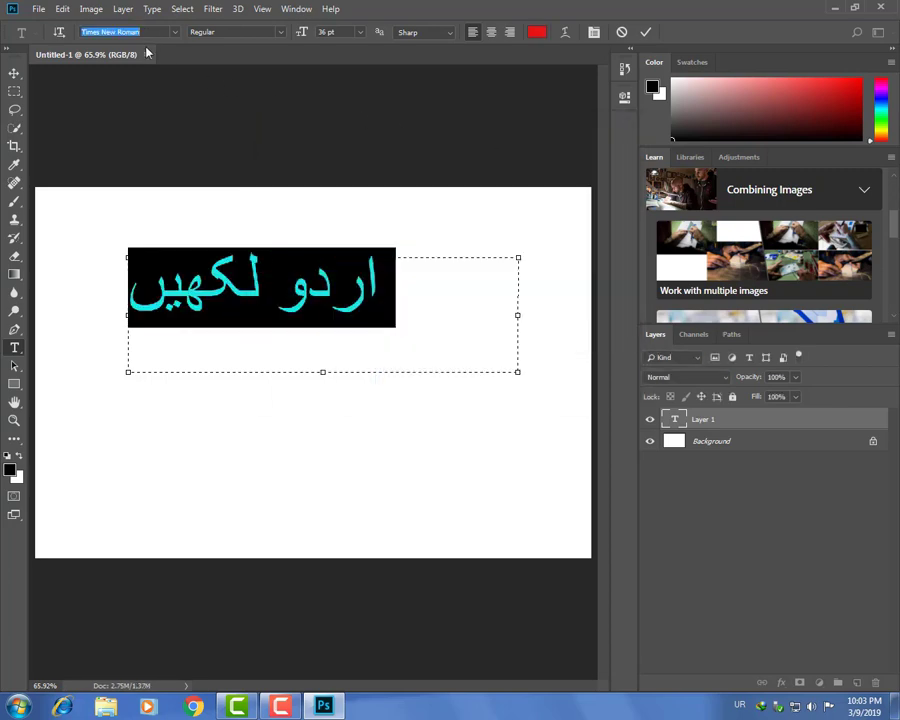
pyautogui.press('Down')
pyautogui.press('Down')
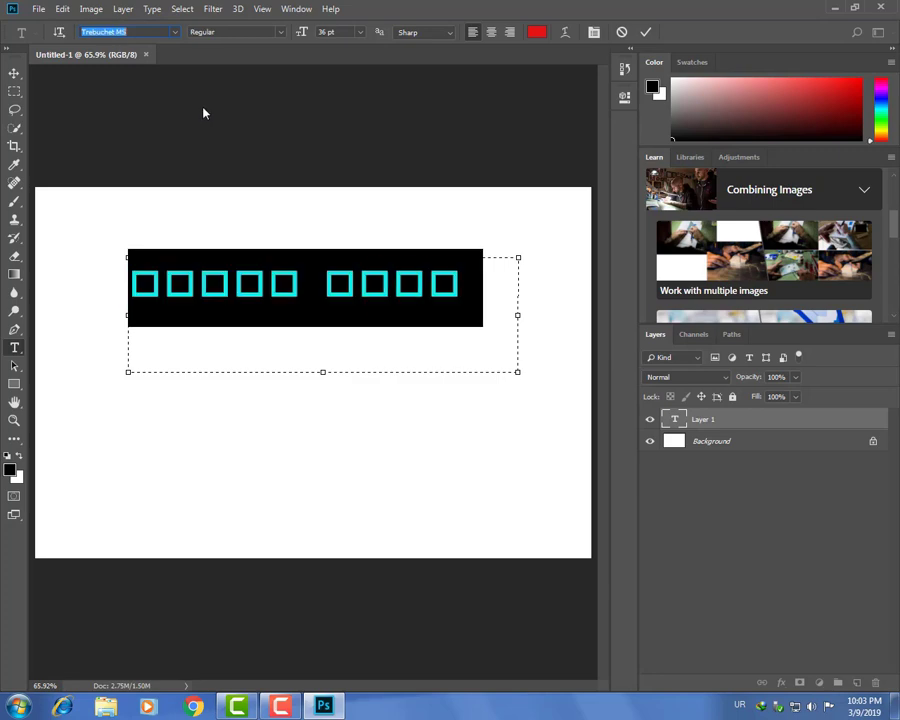
pyautogui.press('Down')
pyautogui.press('Down')
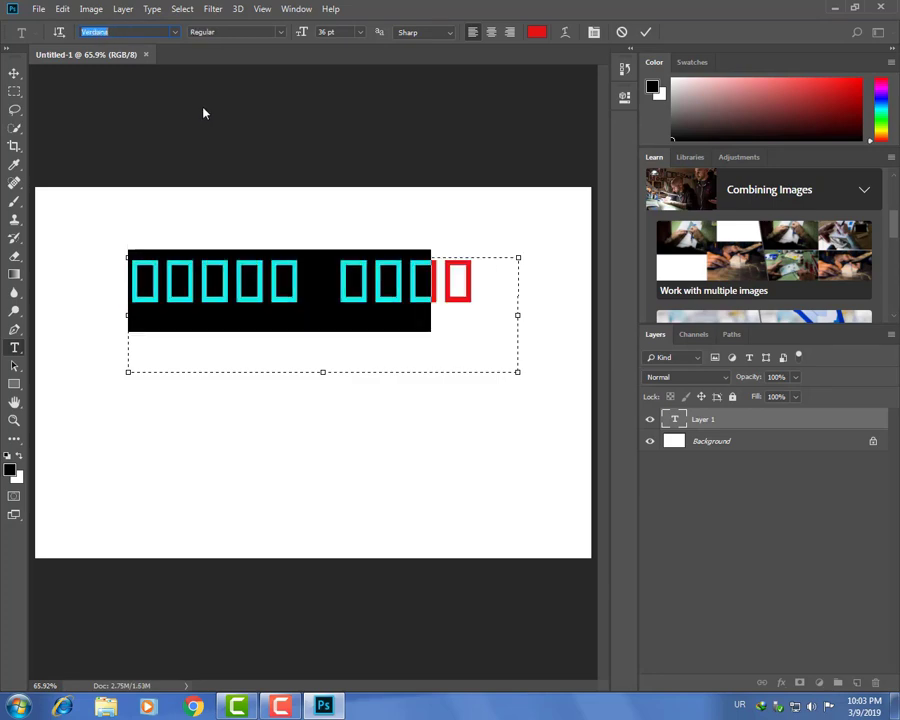
pyautogui.press('Up')
pyautogui.press('Up')
pyautogui.press('Up')
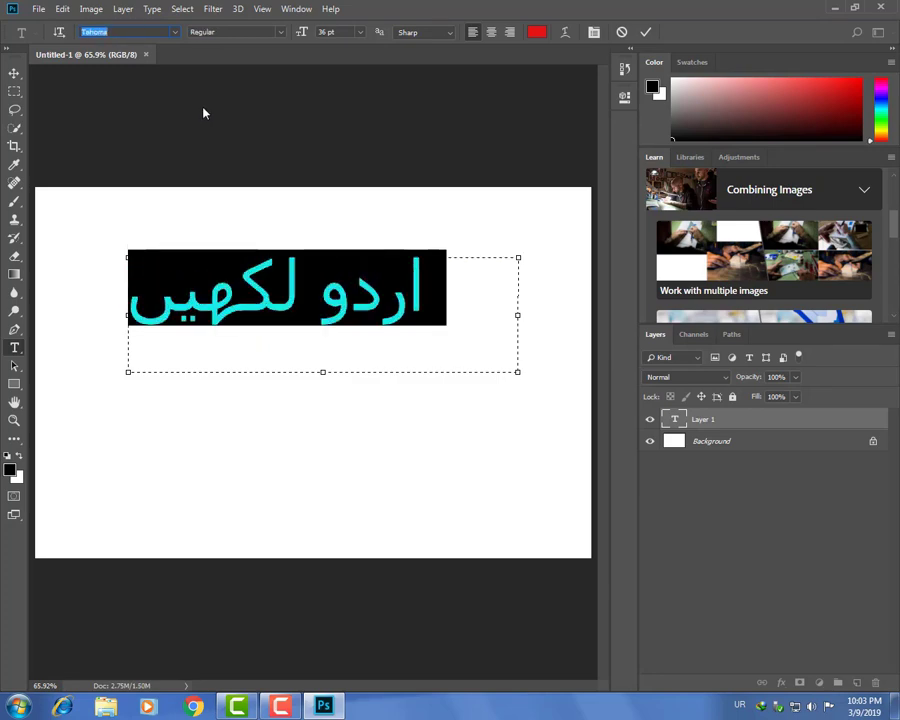
pyautogui.press('Up')
pyautogui.press('Down')
pyautogui.press('Up')
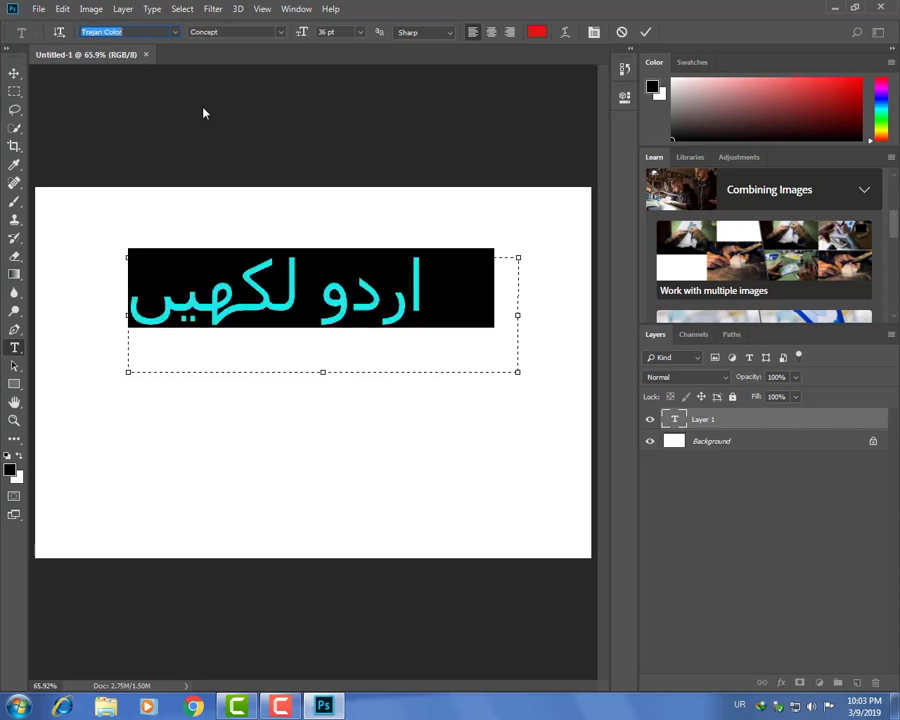
pyautogui.press('Down')
pyautogui.press('Down')
pyautogui.press('Down')
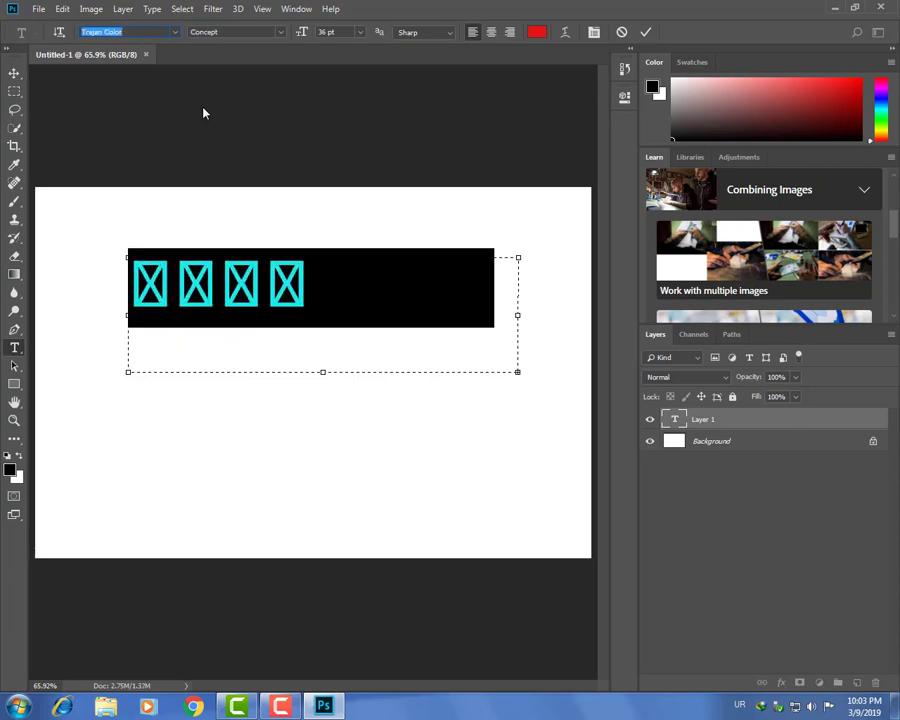
pyautogui.press('Down')
pyautogui.press('Up')
pyautogui.press('Up')
pyautogui.press('Up')
pyautogui.press('Up')
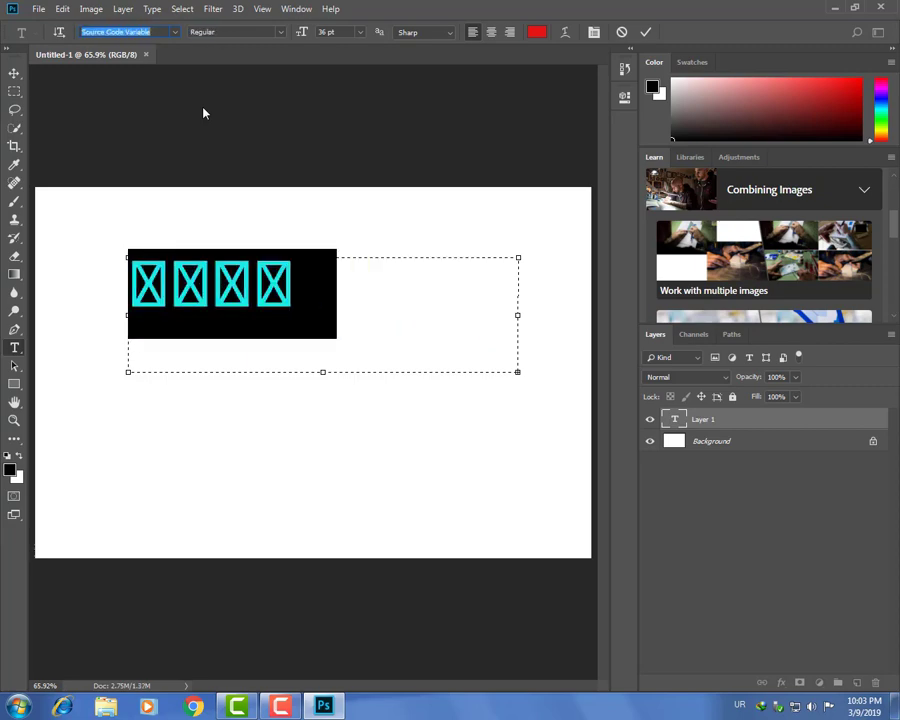
pyautogui.press('Up')
pyautogui.press('Up')
pyautogui.press('Up')
pyautogui.press('Up')
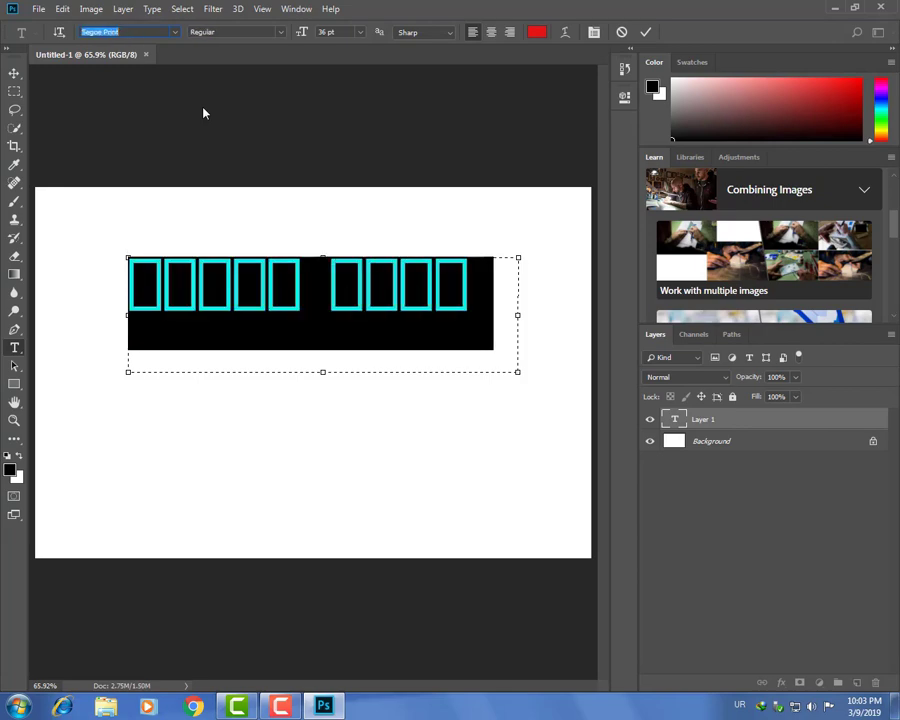
pyautogui.press('Up')
pyautogui.press('Up')
pyautogui.press('Down')
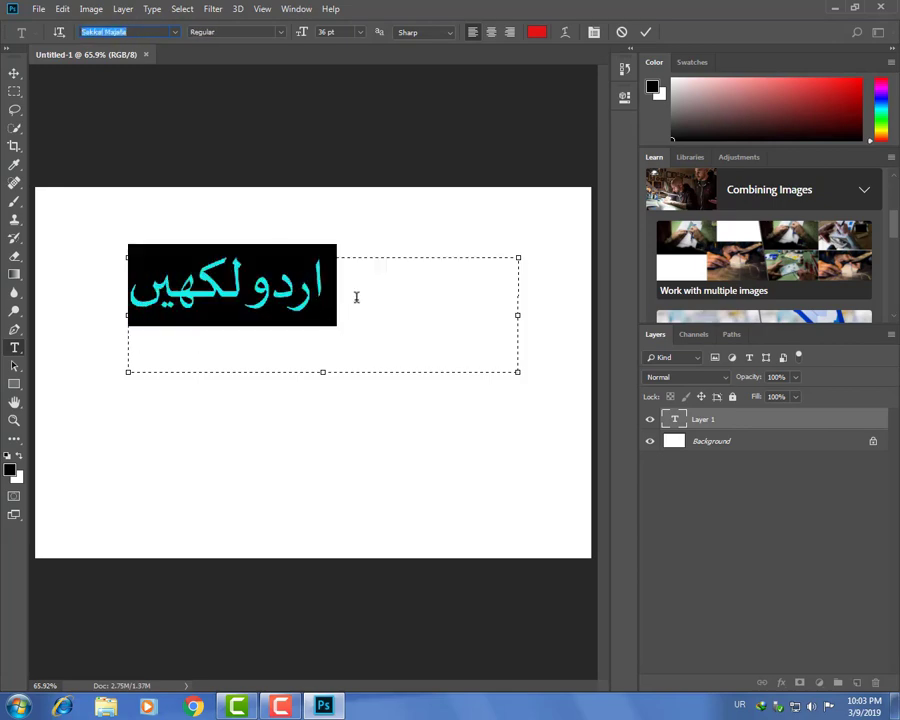
# Preview the red Urdu text and commit the text edit
pyautogui.click(356, 297)
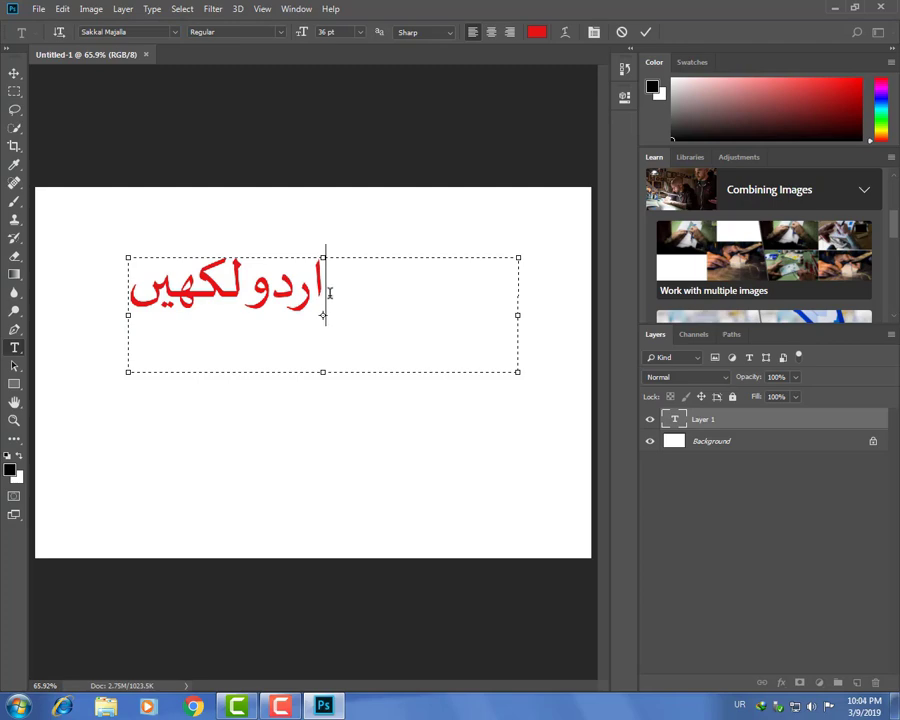
pyautogui.moveTo(130, 290); pyautogui.dragTo(322, 290)
pyautogui.click(336, 290)
pyautogui.hotkey('ctrl', 'Return')
# Quit Photoshop without saving the document, then refresh the desktop
pyautogui.click(880, 7)
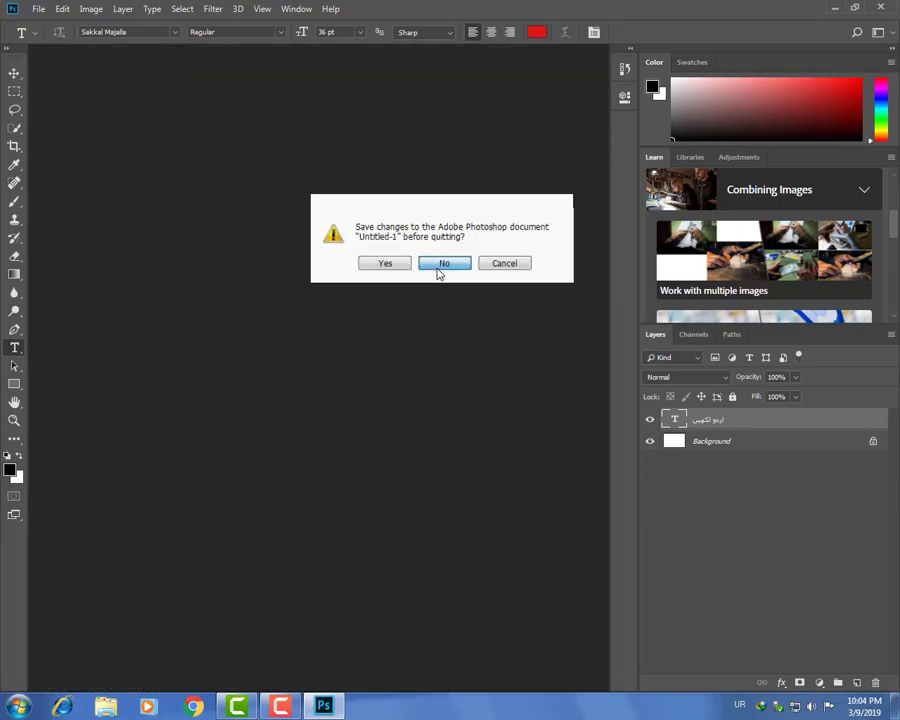
pyautogui.click(442, 264)
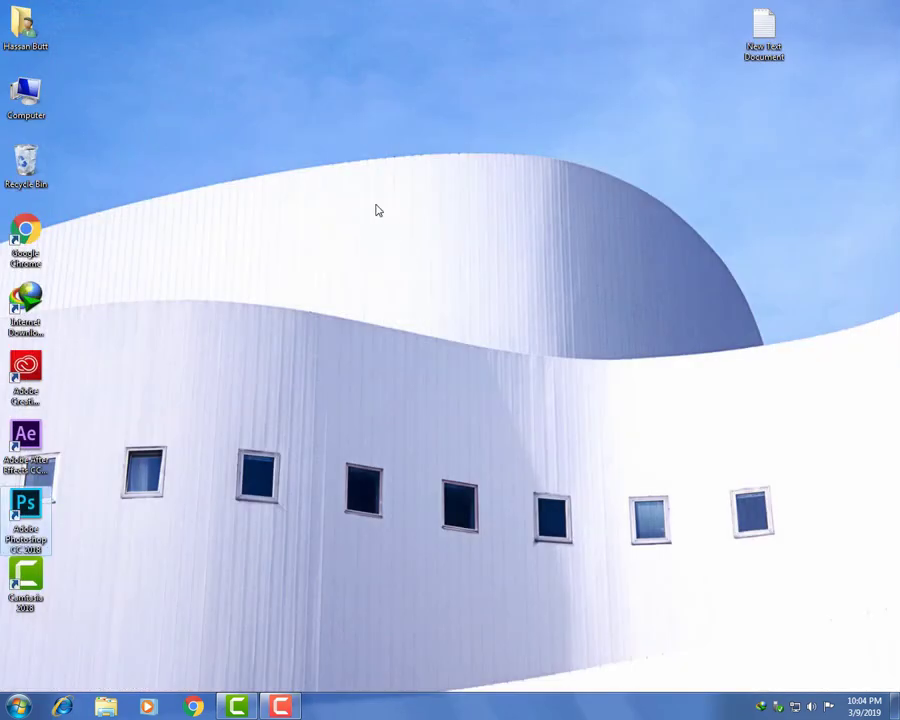
pyautogui.rightClick(376, 207)
pyautogui.click(412, 245)
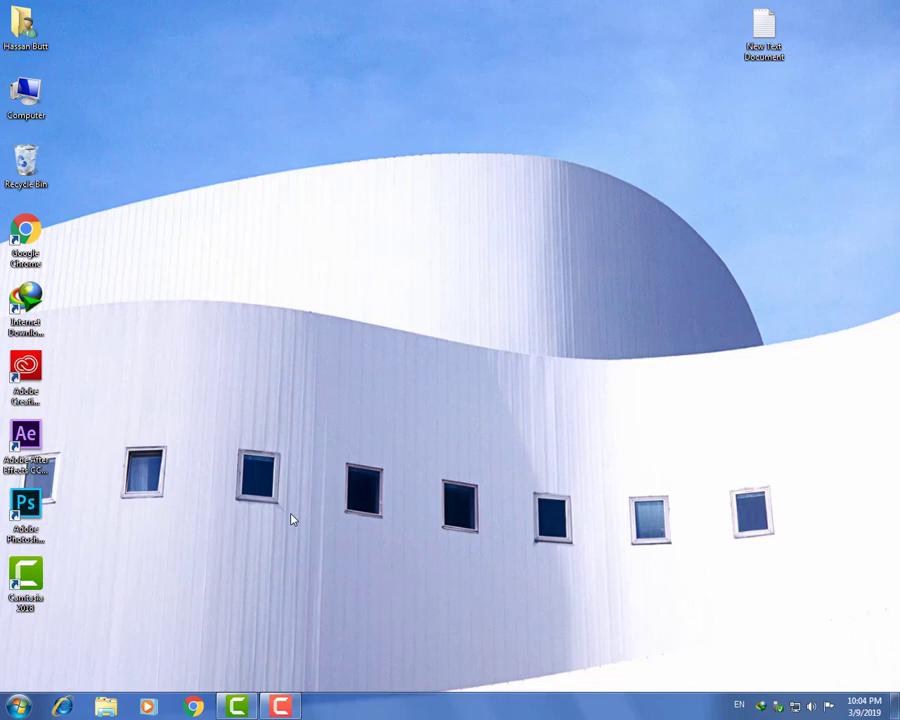